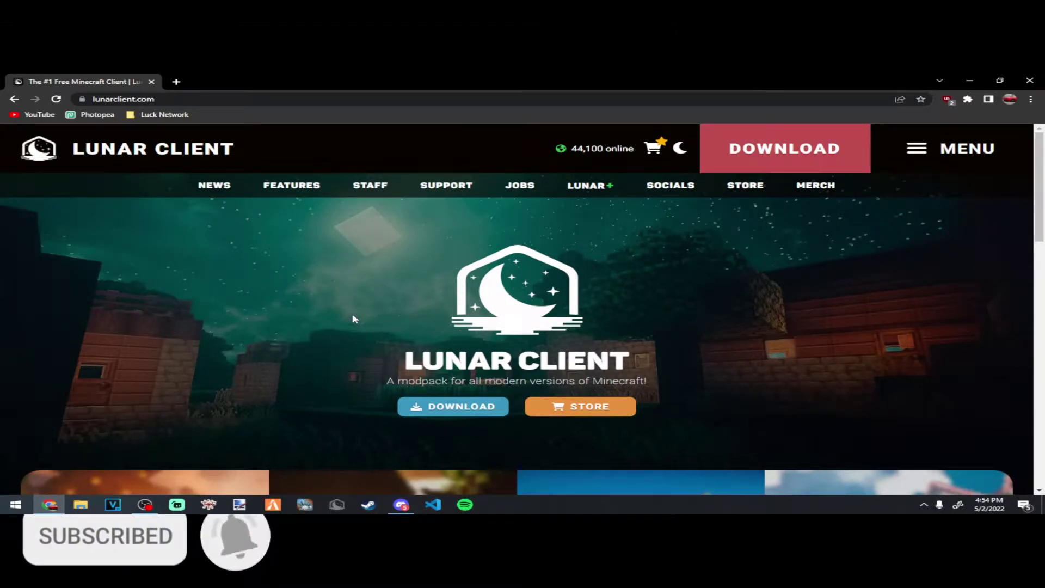
# Go to the Lunar Client download page on lunarclient.com.
pyautogui.click(427, 418)
pyautogui.scroll(-1, 496, 342)
pyautogui.scroll(-1, 459, 362)
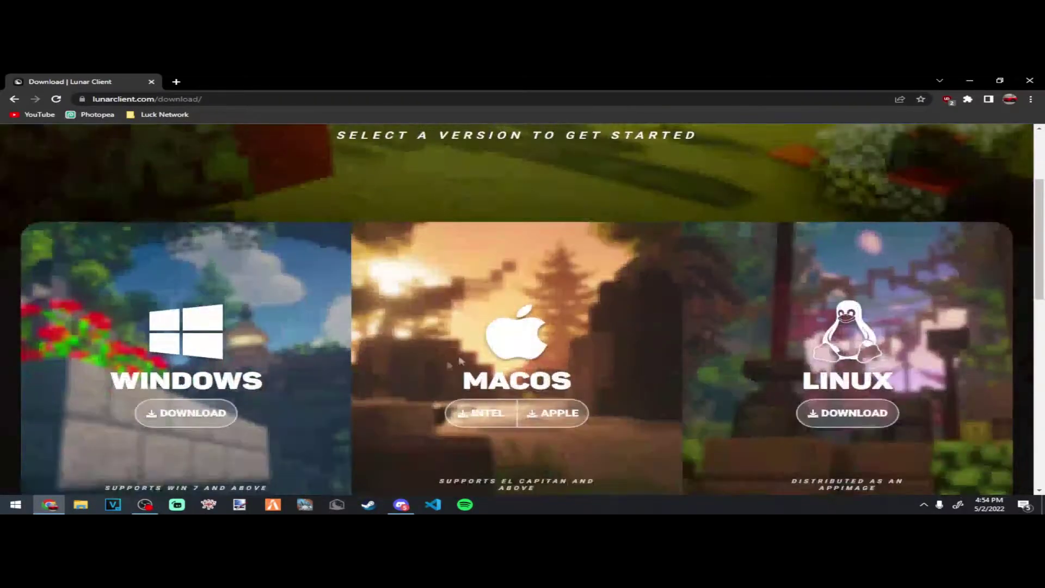
# Download the Windows installer, run it, and accept the license to begin installing.
pyautogui.click(181, 414)
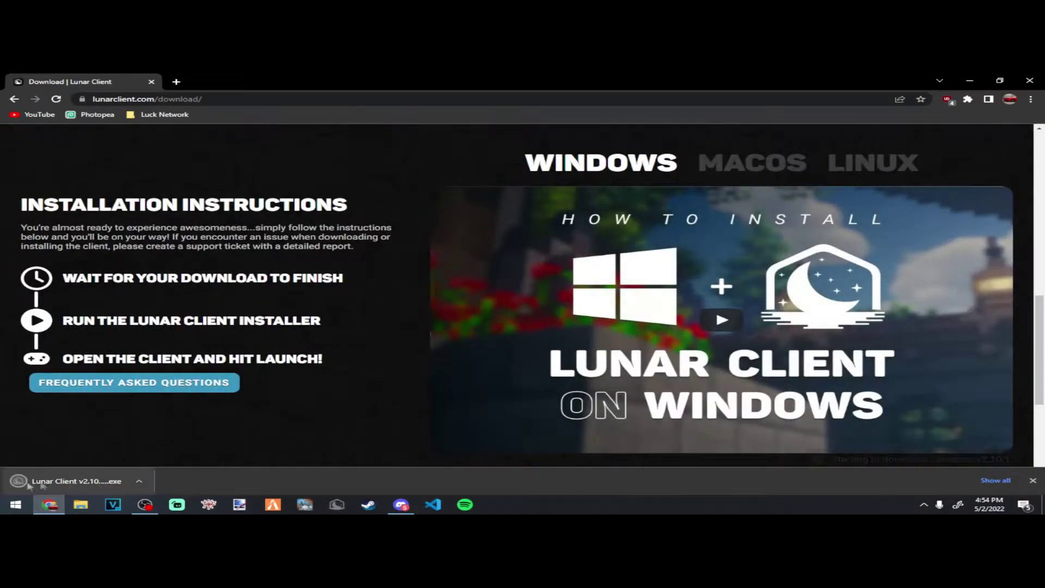
pyautogui.click(71, 475)
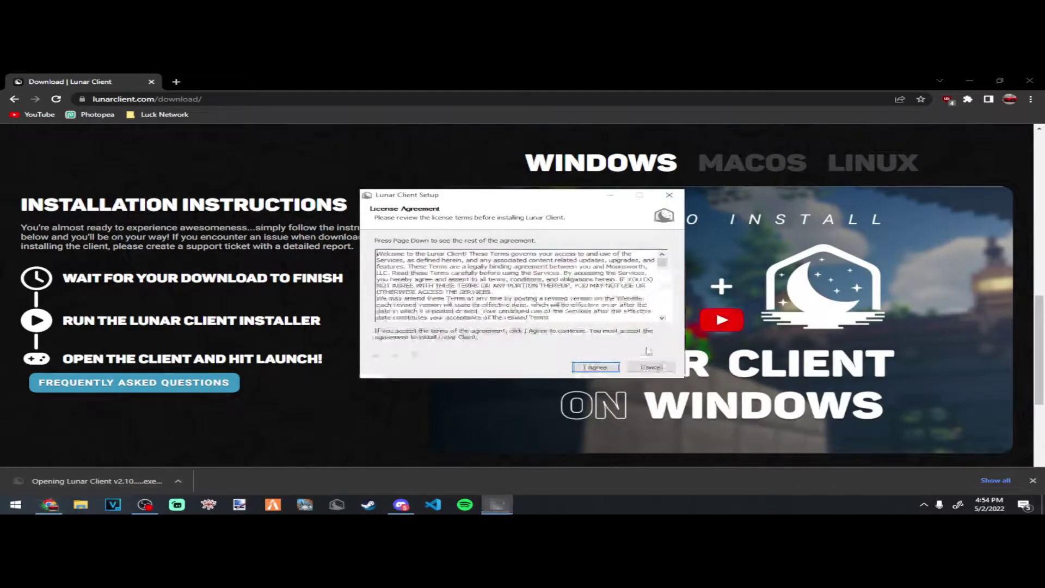
pyautogui.click(597, 367)
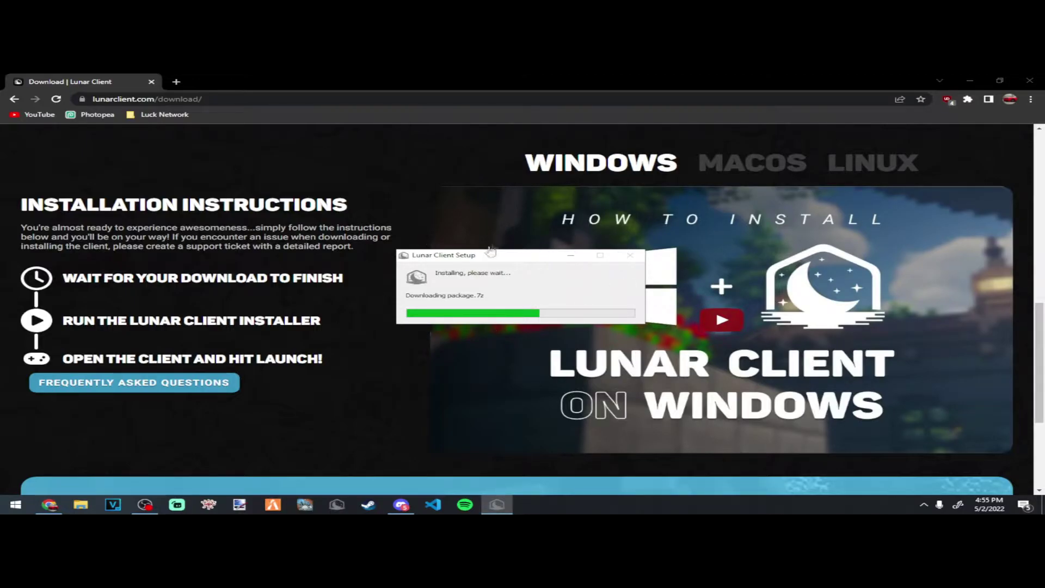
pyautogui.scroll(-3, 195, 340)
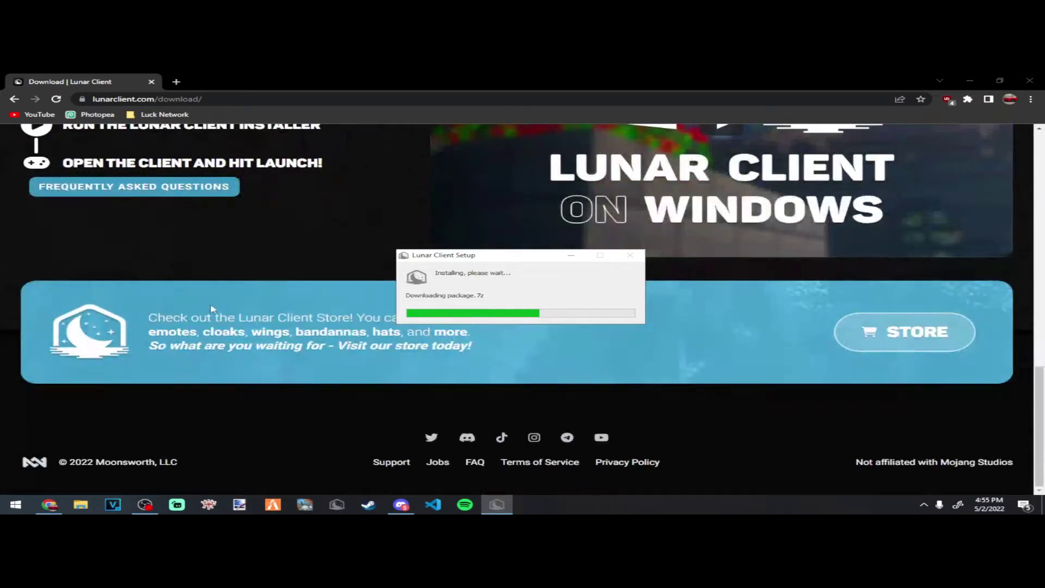
pyautogui.scroll(2, 211, 308)
pyautogui.scroll(4, 220, 310)
pyautogui.scroll(3, 237, 315)
pyautogui.scroll(3, 254, 317)
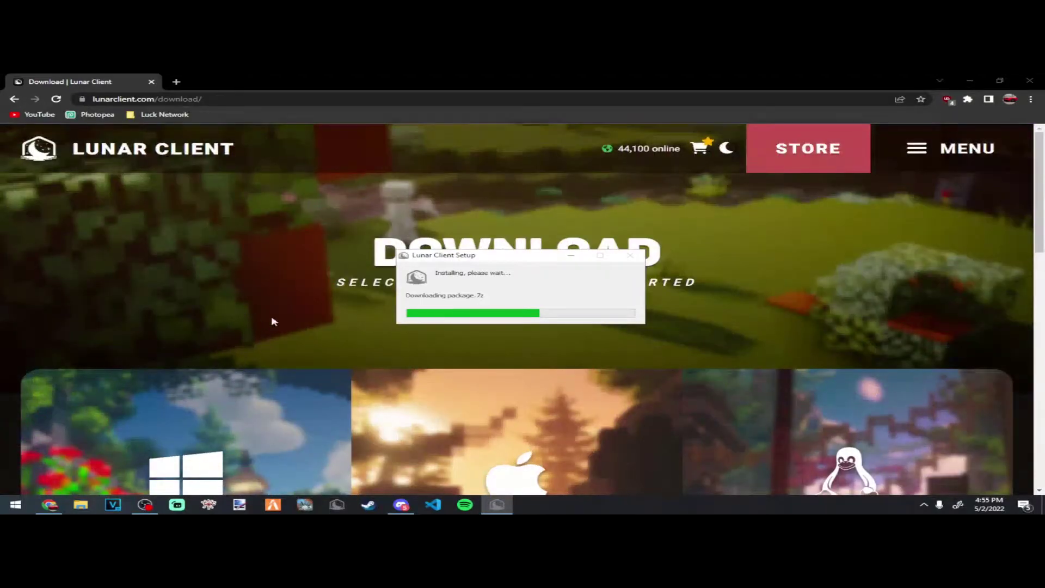
# Browse the website menu and Discord perks page while checking installer progress.
pyautogui.click(894, 148)
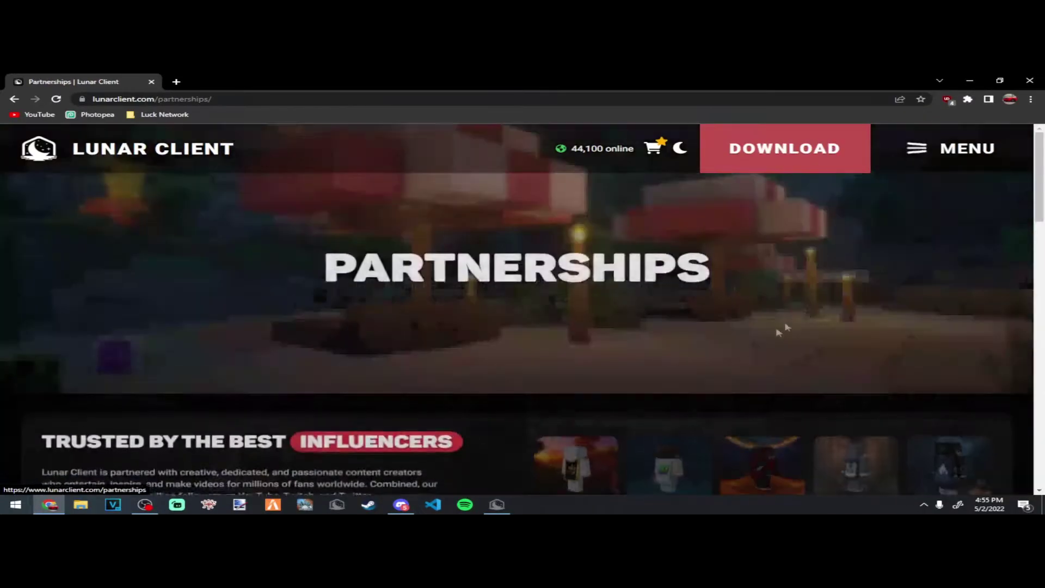
pyautogui.scroll(-2, 664, 367)
pyautogui.scroll(2, 665, 352)
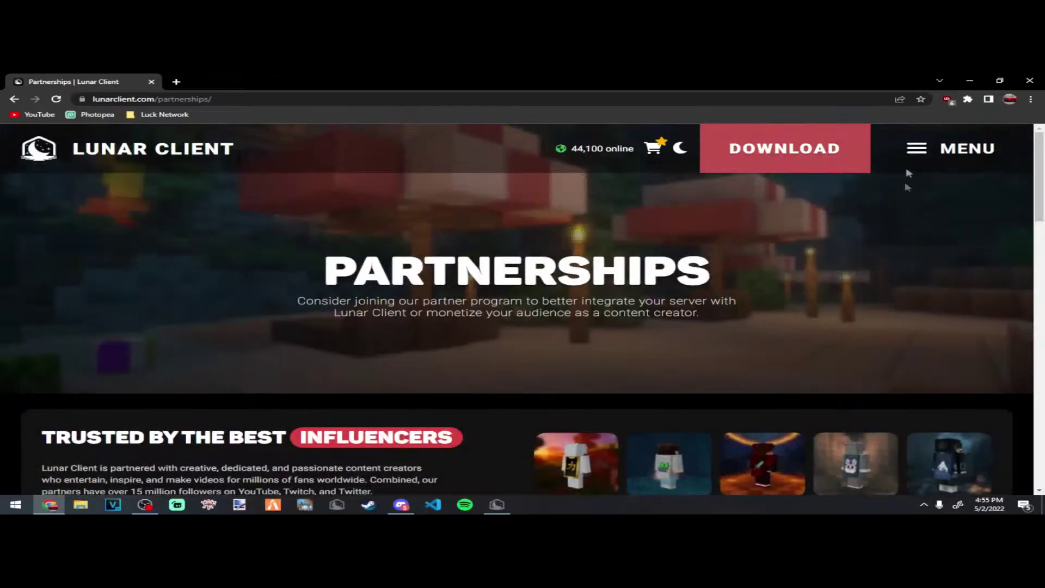
pyautogui.click(500, 506)
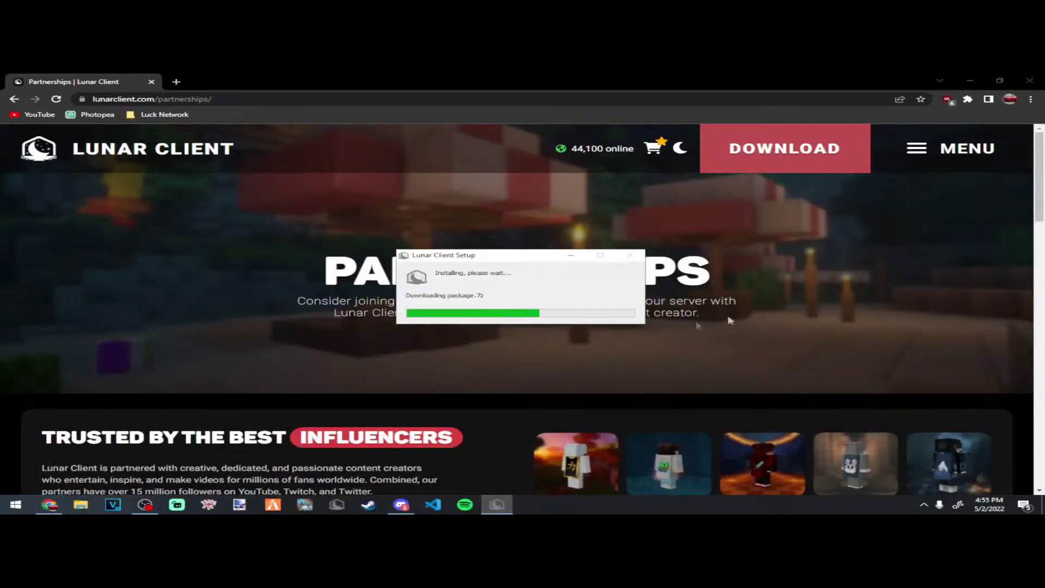
pyautogui.click(936, 175)
pyautogui.click(398, 425)
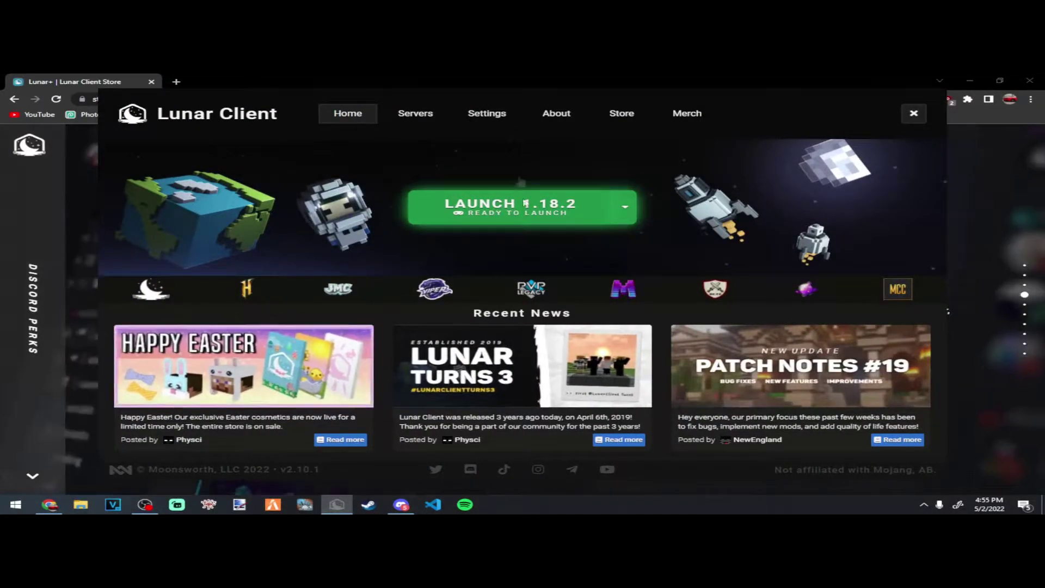
pyautogui.rightClick(335, 504)
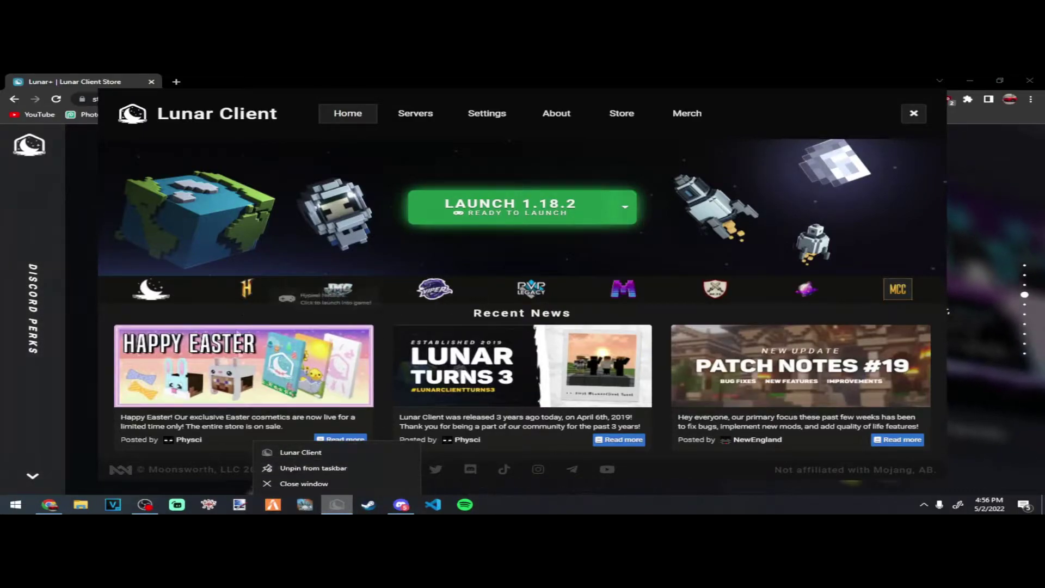
pyautogui.click(433, 171)
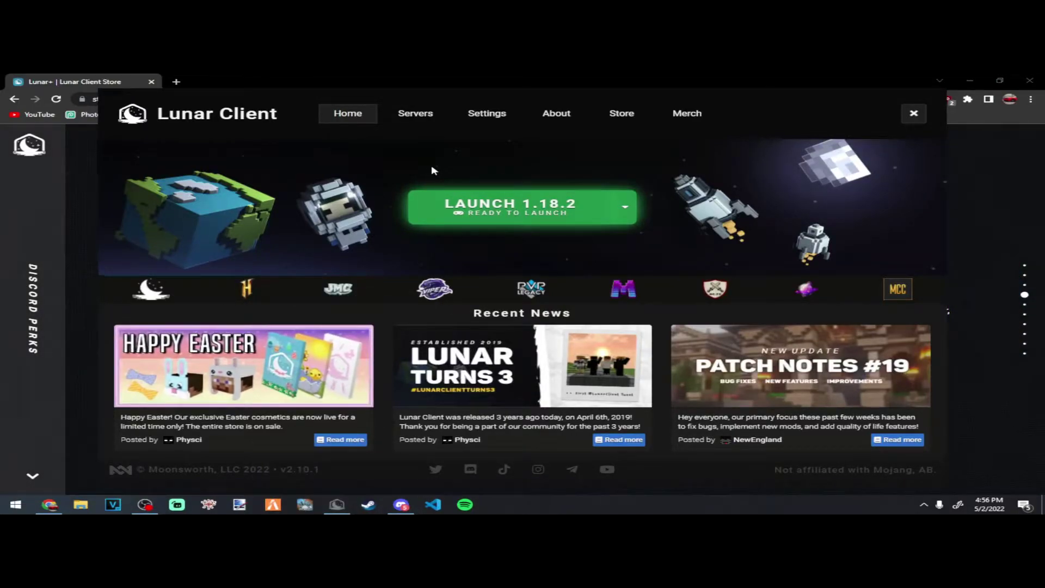
# Review Client Settings, launch Minecraft 1.18.2, and close the web browser.
pyautogui.click(474, 121)
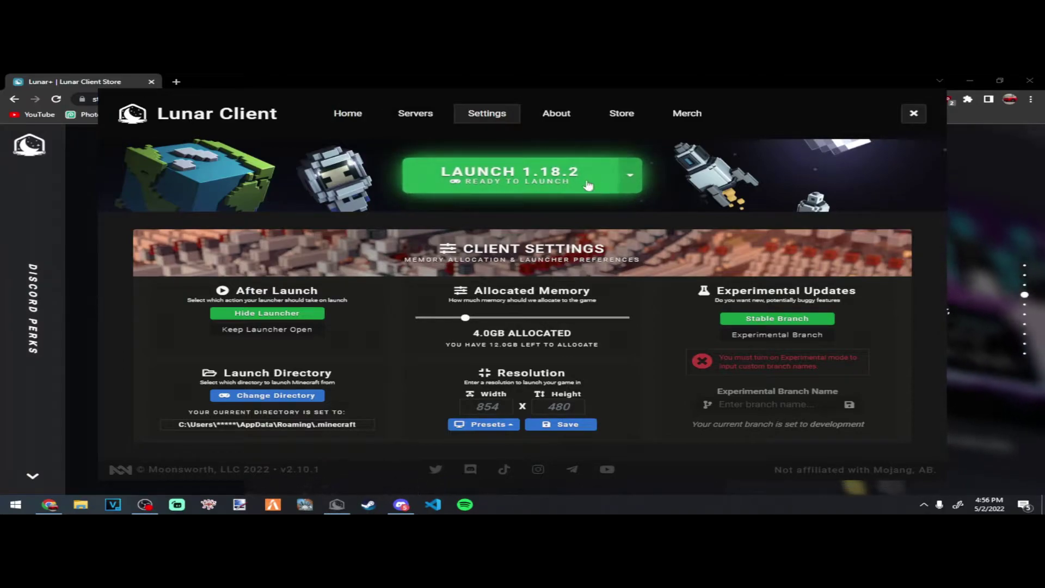
pyautogui.click(568, 187)
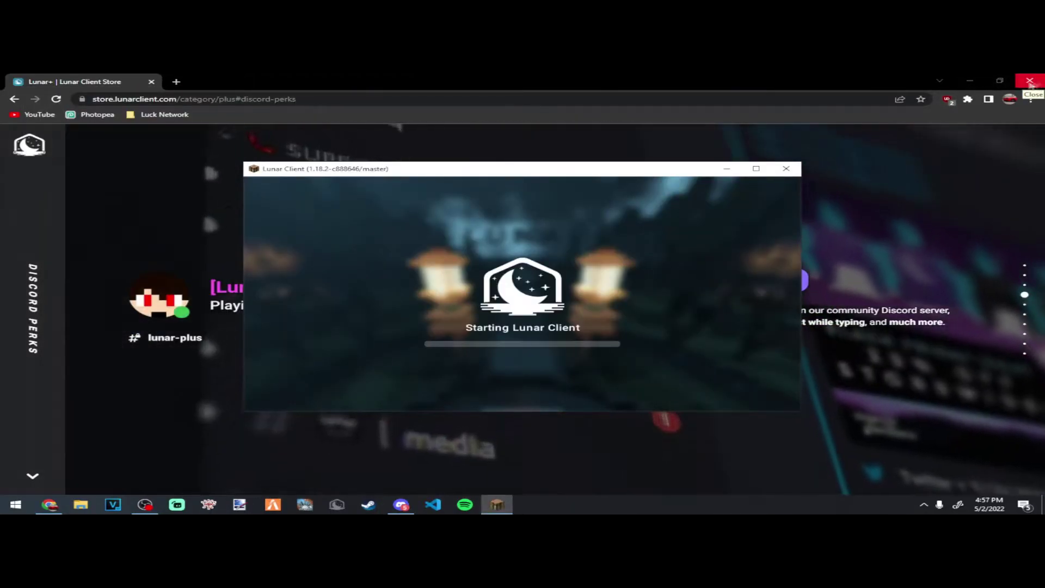
pyautogui.click(1031, 82)
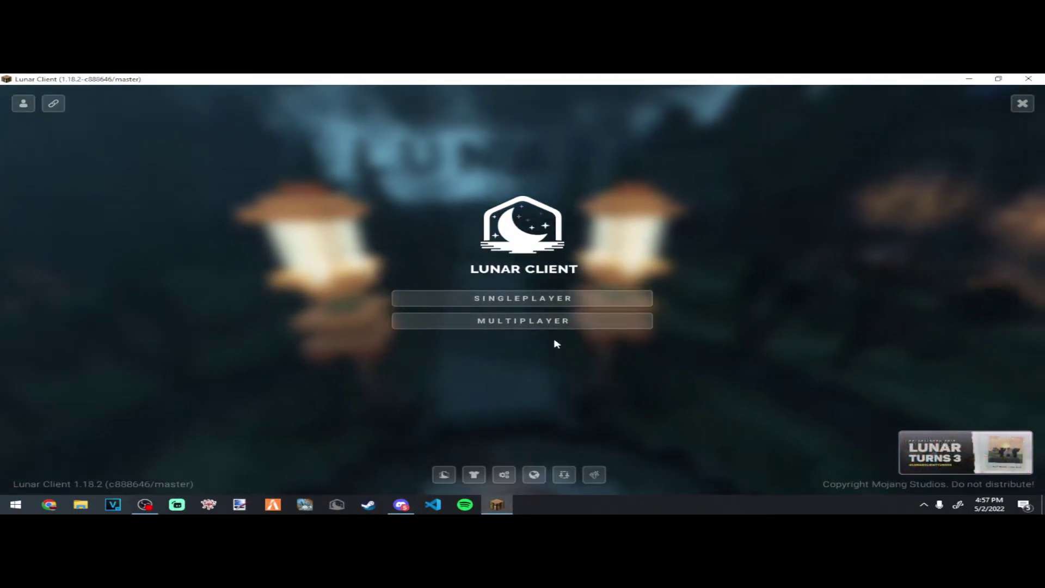
# Look over the Singleplayer and Multiplayer lists, then begin a new singleplayer world.
pyautogui.click(572, 302)
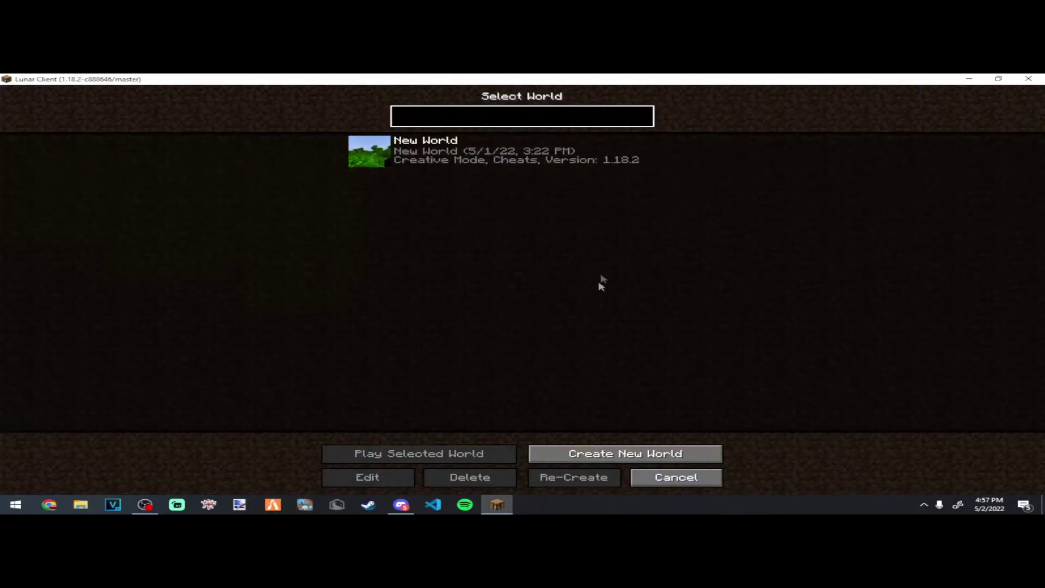
pyautogui.click(644, 482)
pyautogui.click(561, 323)
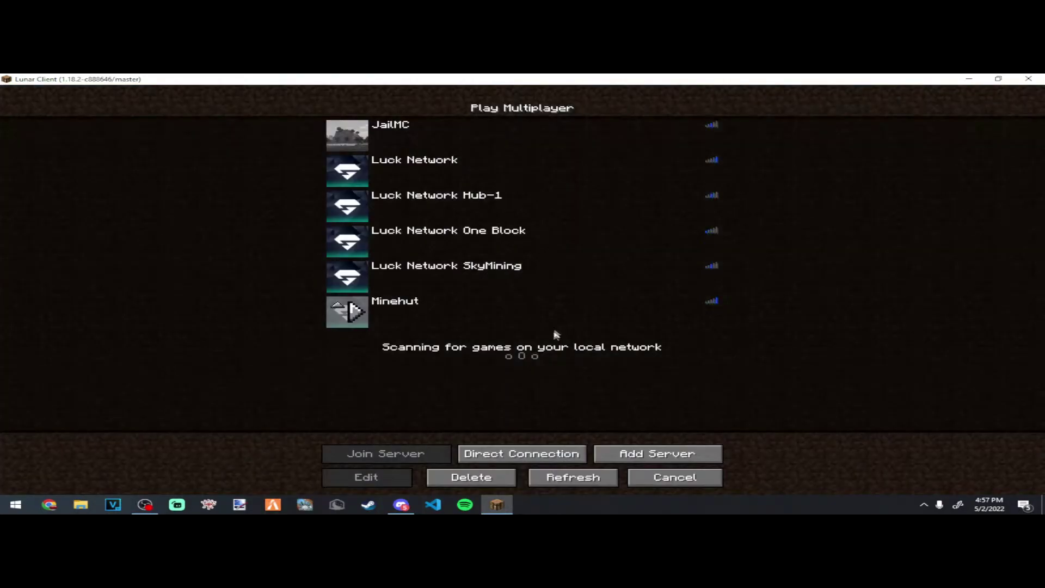
pyautogui.click(672, 482)
pyautogui.click(563, 296)
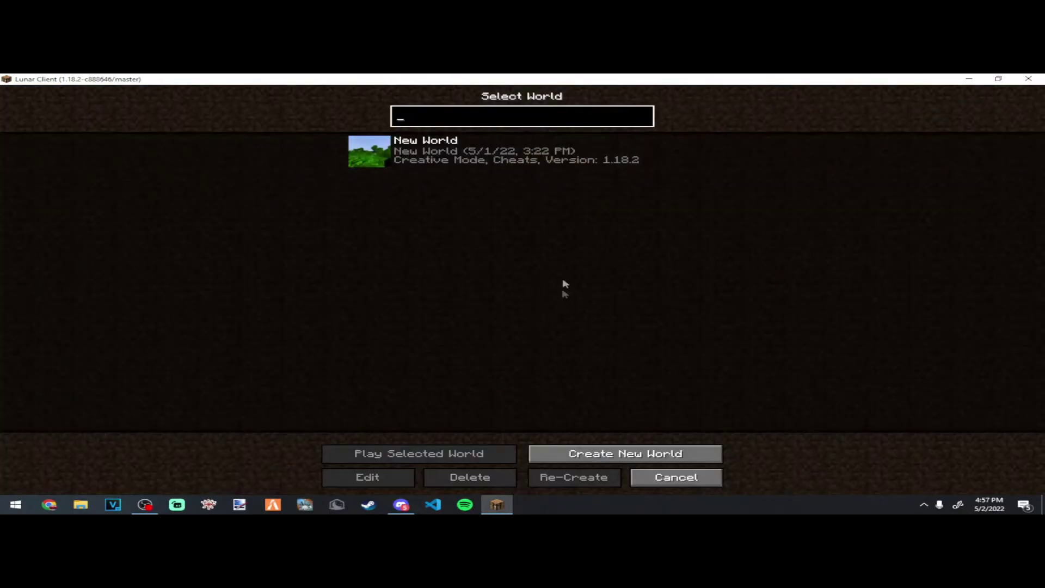
pyautogui.click(596, 454)
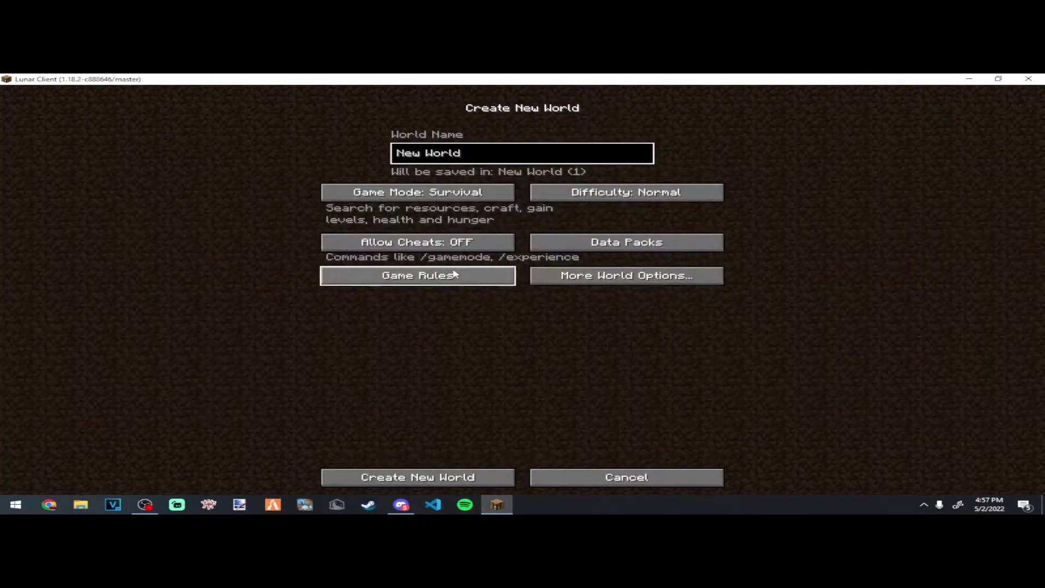
# Set the new world to Creative mode and create it.
pyautogui.click(452, 196)
pyautogui.click(451, 197)
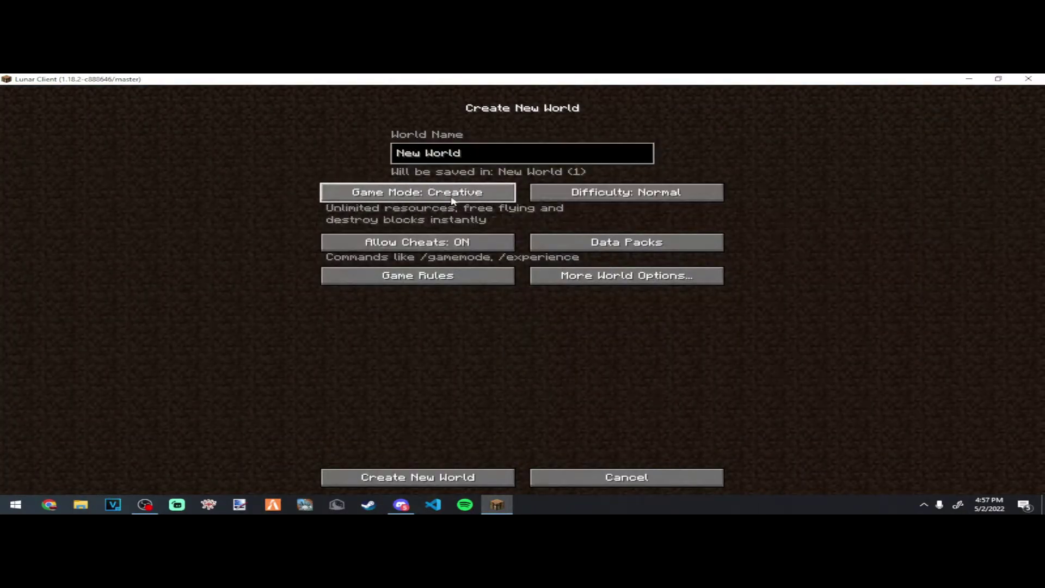
pyautogui.click(471, 483)
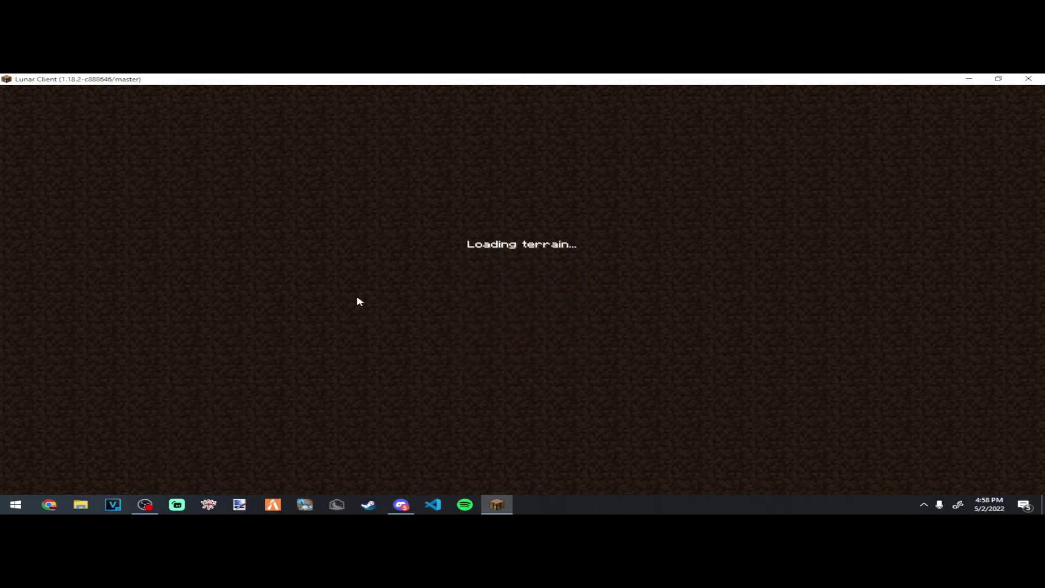
# Resize the Ender Dragon boss bar, check its settings, then enable the FPS mod.
pyautogui.press('Shift_R')
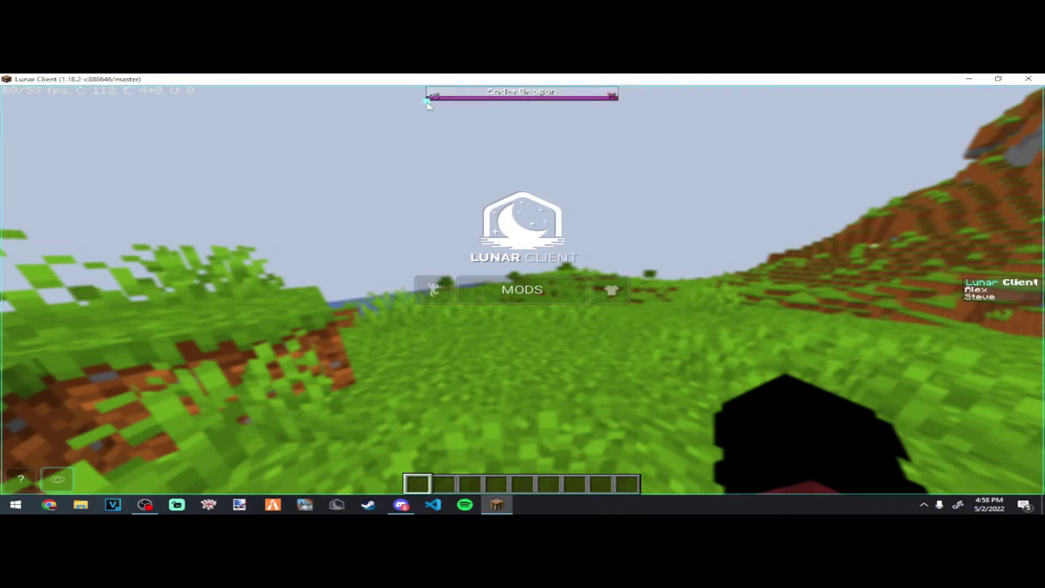
pyautogui.moveTo(424, 102); pyautogui.dragTo(429, 97)
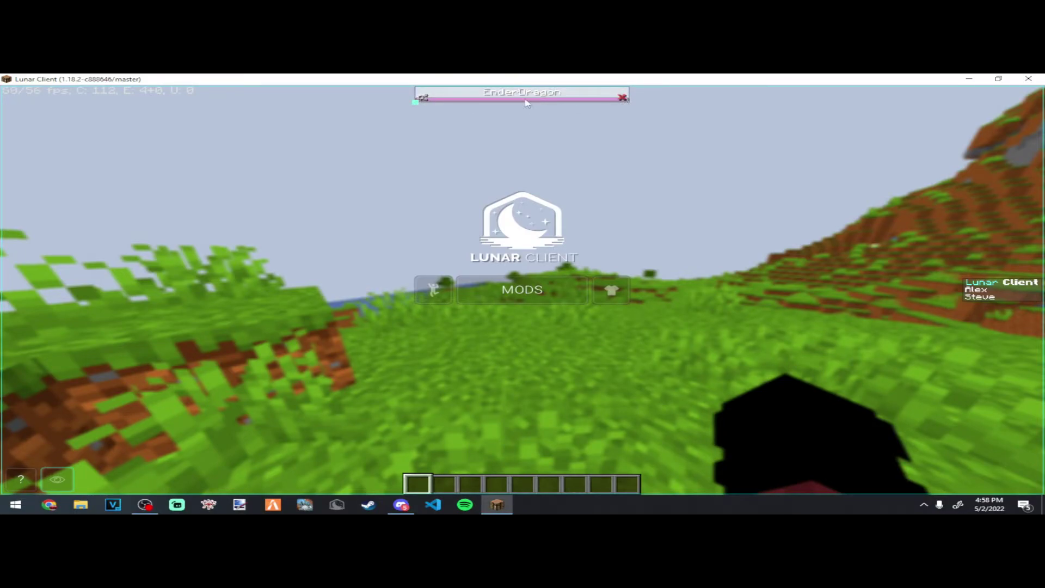
pyautogui.rightClick(423, 98)
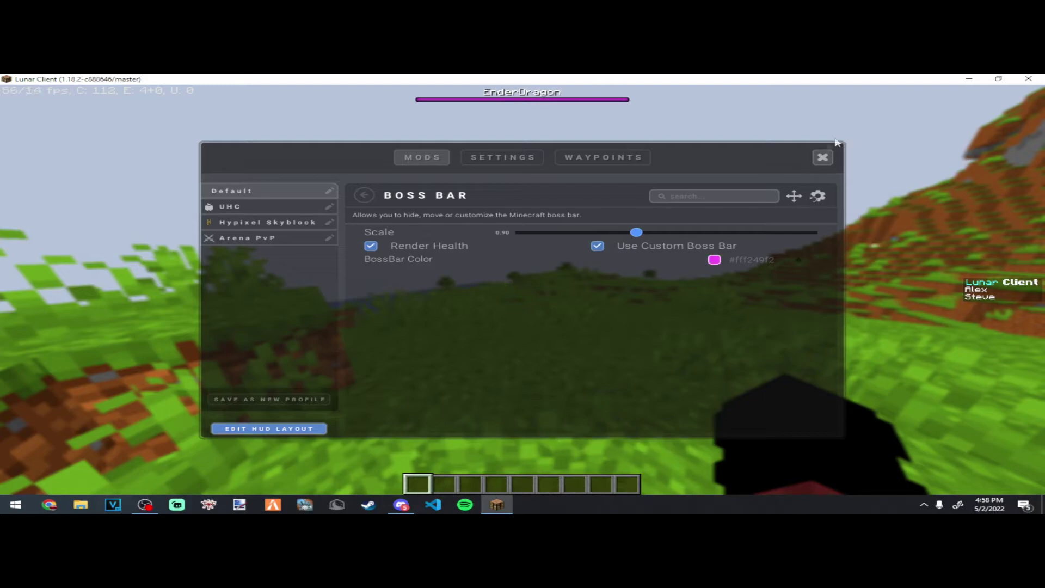
pyautogui.click(823, 157)
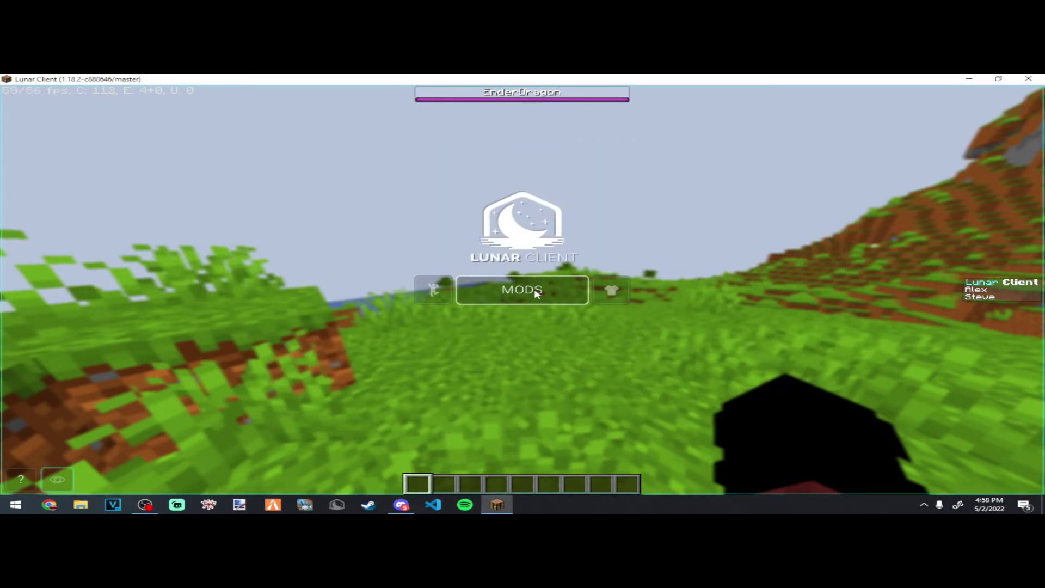
pyautogui.click(537, 293)
pyautogui.click(452, 311)
# Enable the CPS and Toggle Sneak/Sprint mods and give Block Outline a chroma colour.
pyautogui.click(559, 308)
pyautogui.click(707, 306)
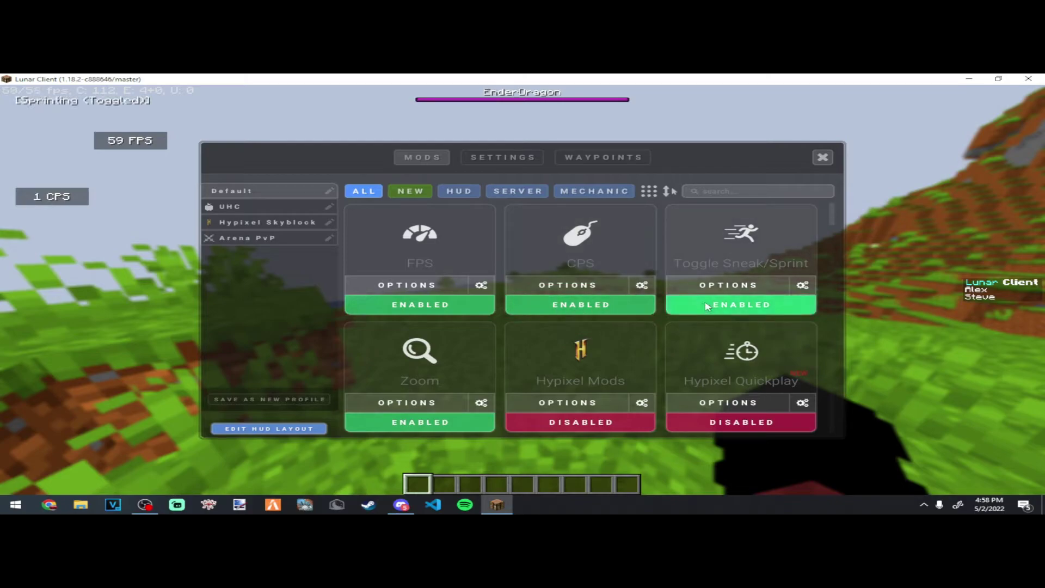
pyautogui.scroll(-3, 707, 306)
pyautogui.scroll(-3, 695, 327)
pyautogui.scroll(-3, 686, 339)
pyautogui.scroll(-3, 674, 351)
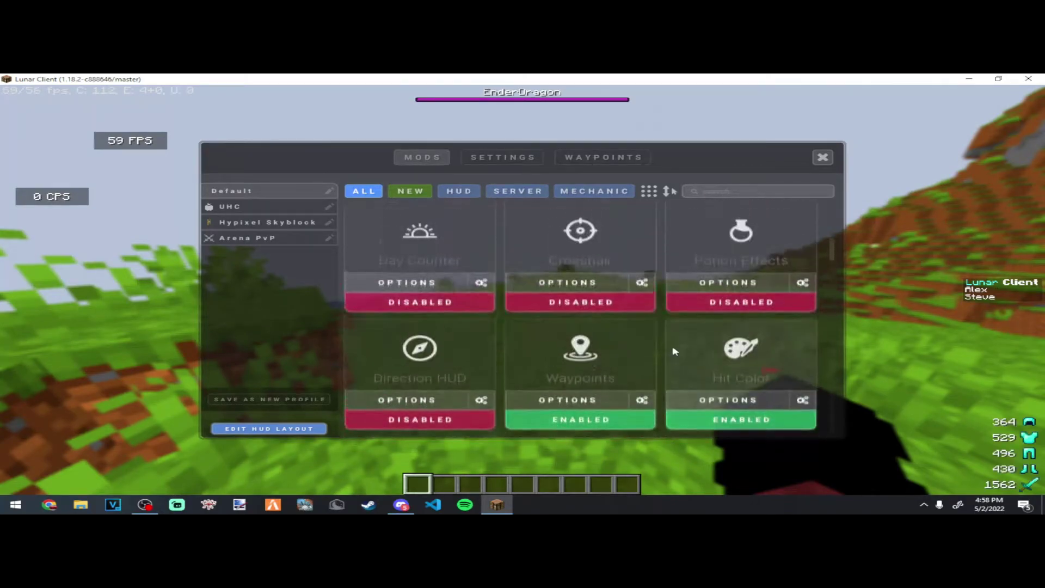
pyautogui.scroll(2, 674, 351)
pyautogui.write('block')
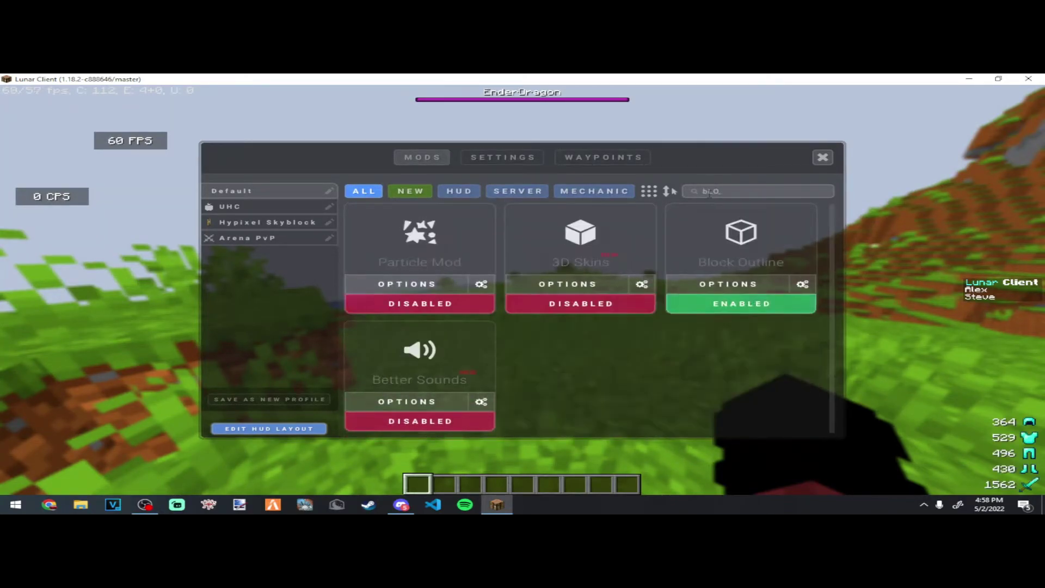
pyautogui.click(804, 286)
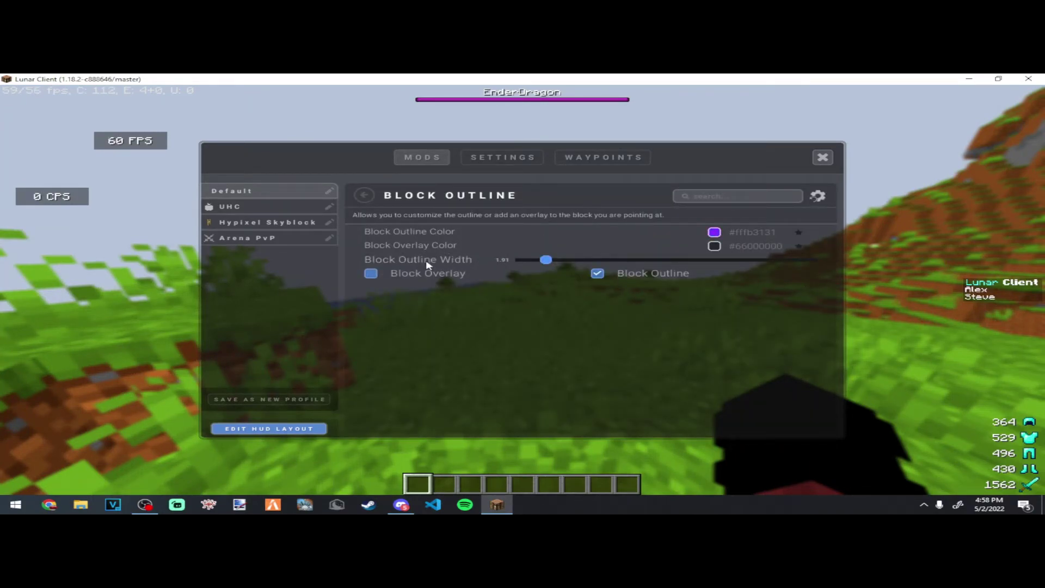
pyautogui.click(714, 232)
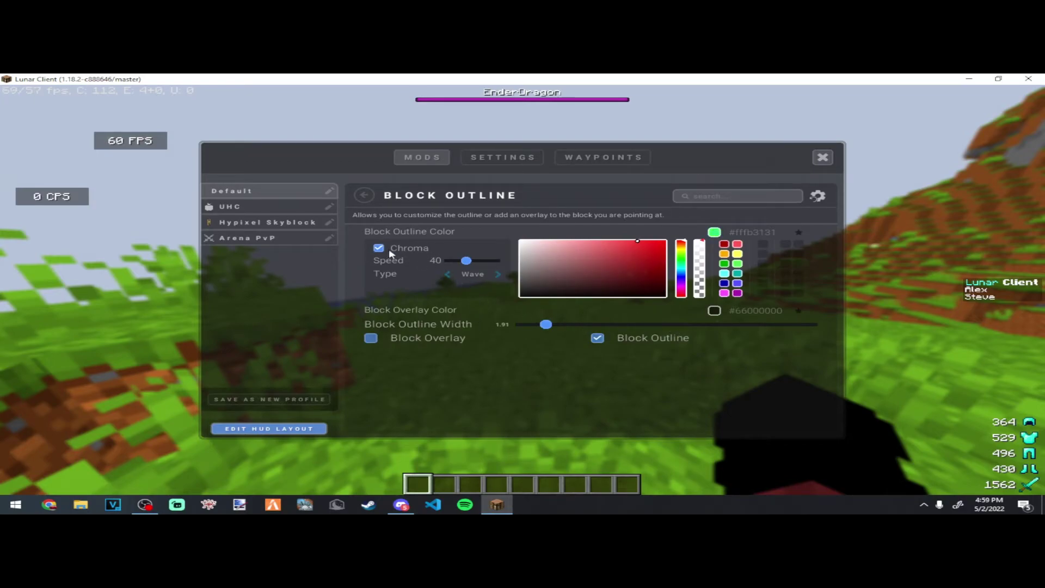
# Back in the game, test the C zoom and CPS counter on the grassy hill.
pyautogui.press('Escape')
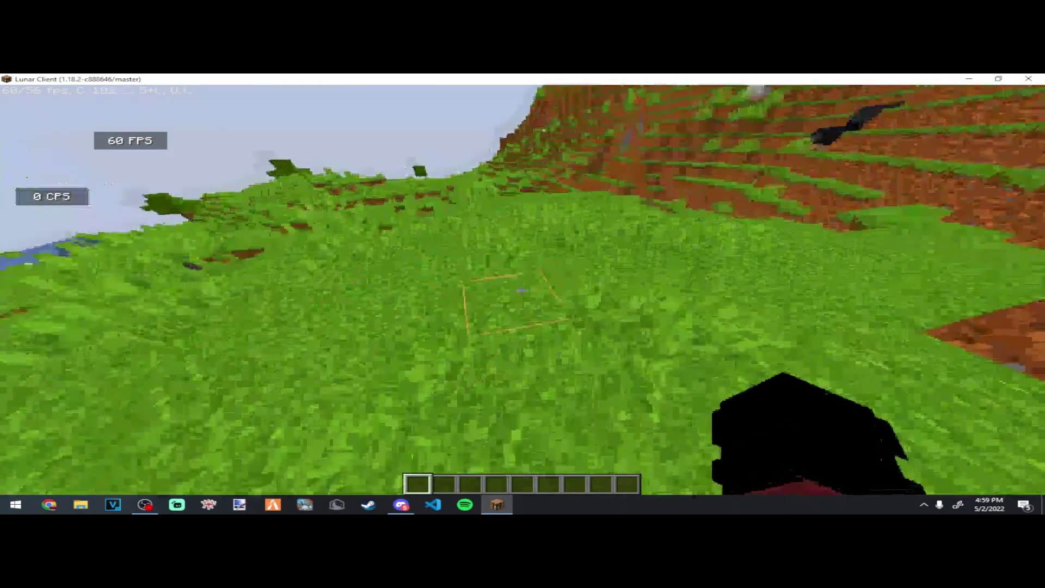
pyautogui.press('c')
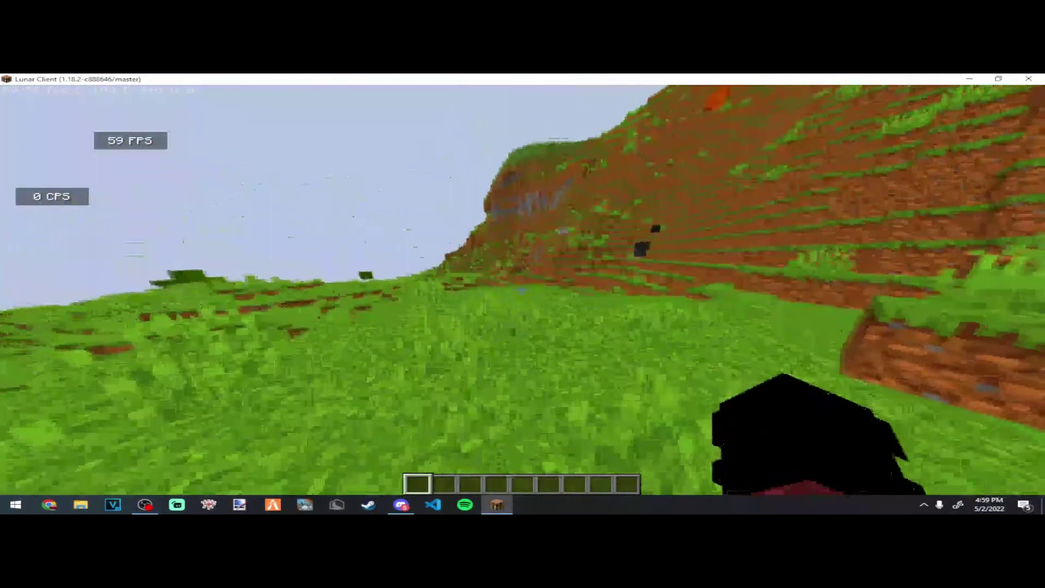
pyautogui.click(523, 290)
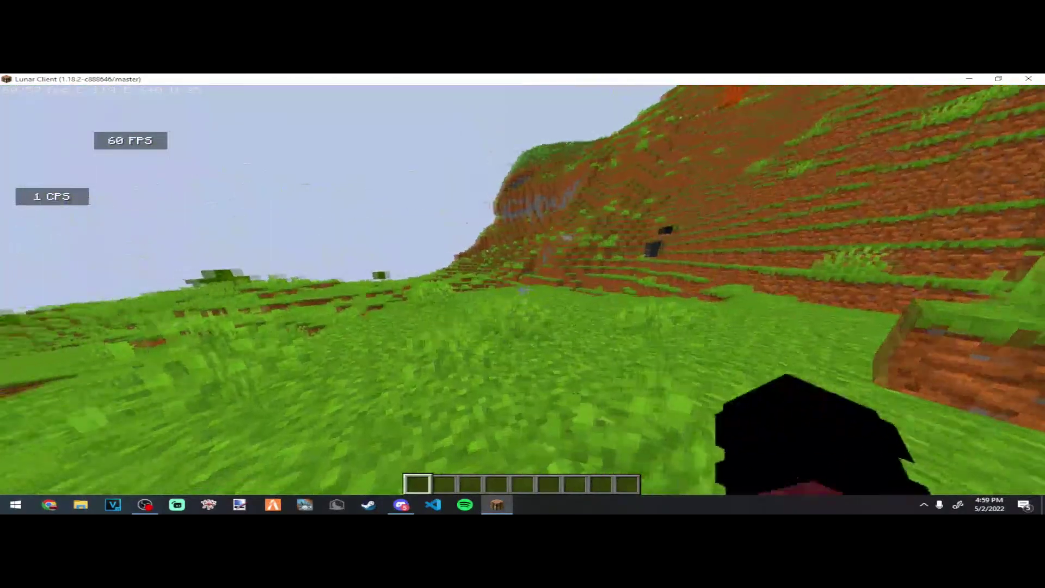
pyautogui.press('c')
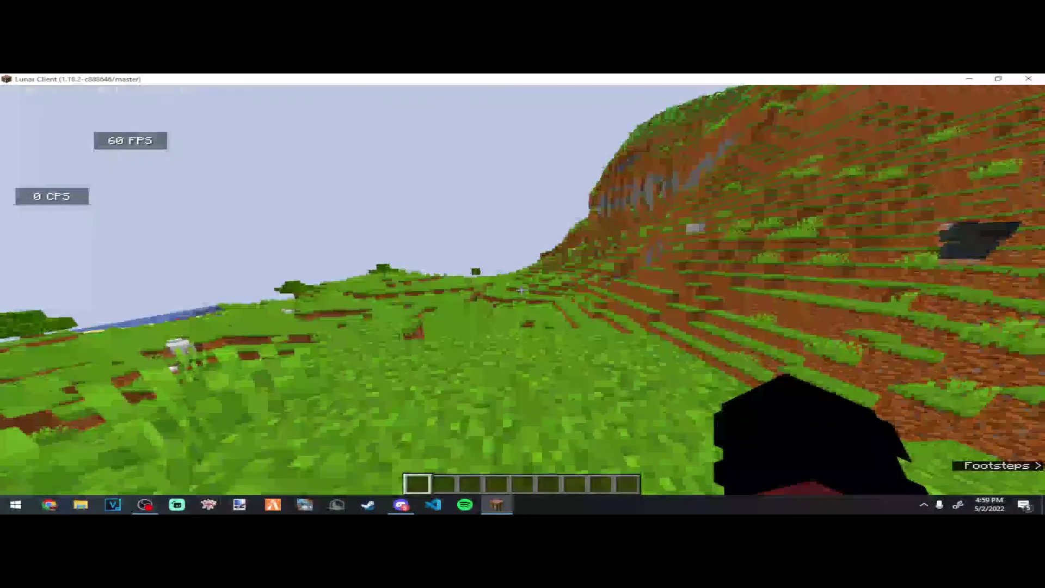
pyautogui.press('shift_r')
# Review Zoom mod options, zoom on the terrain with C, then switch to F5 front view.
pyautogui.click(522, 289)
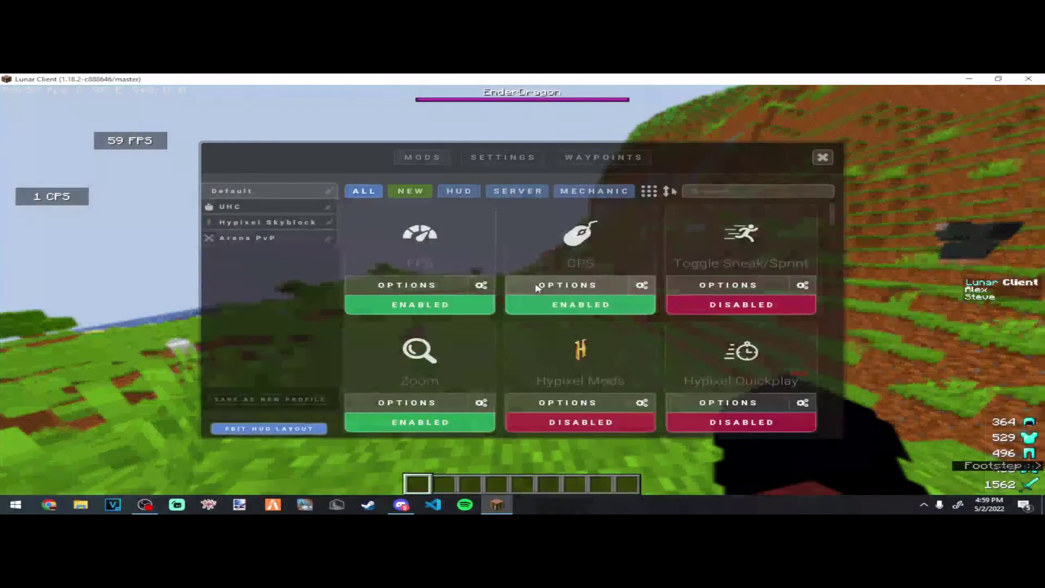
pyautogui.write('z')
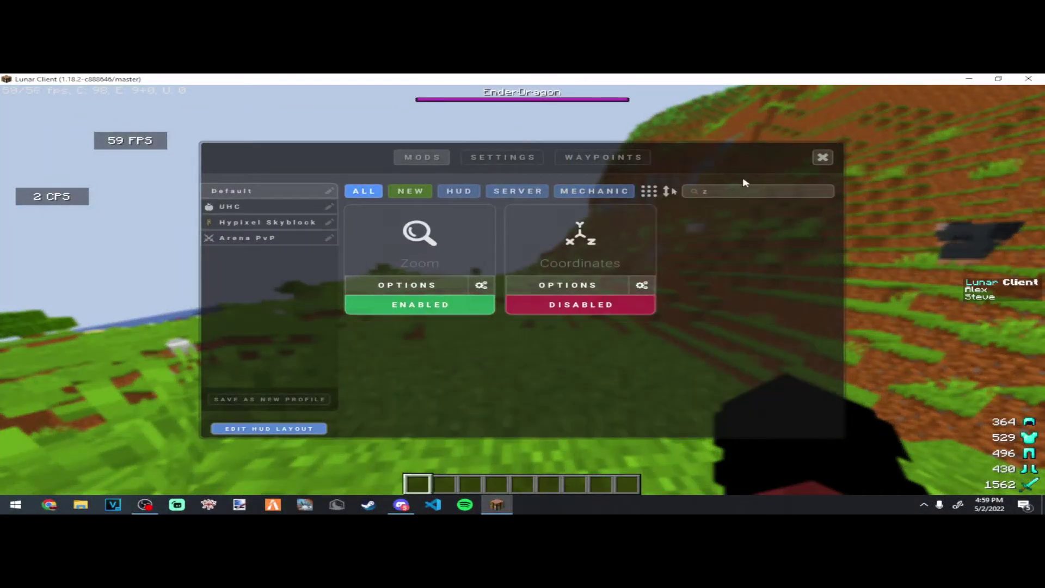
pyautogui.click(471, 285)
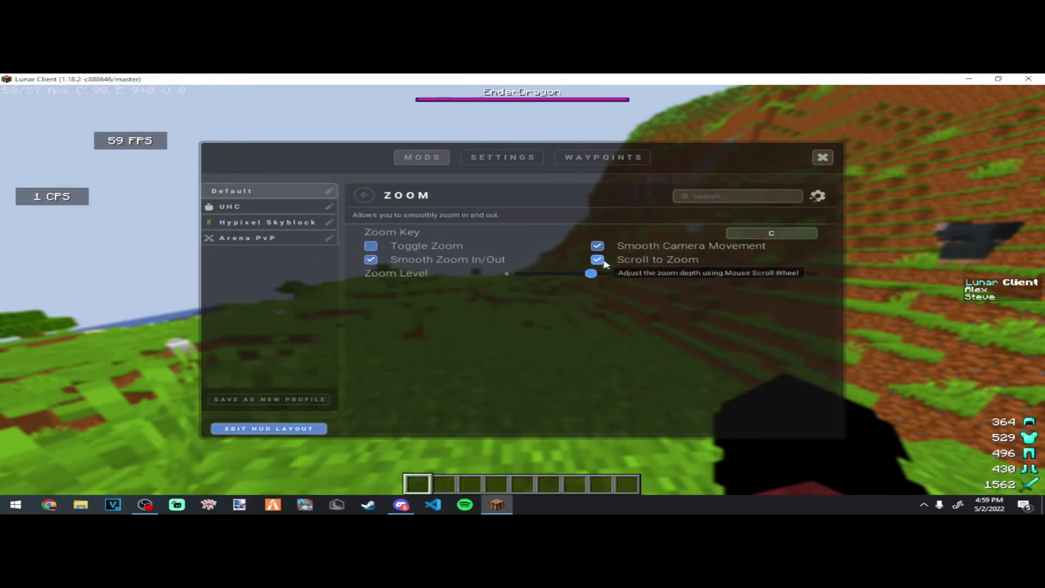
pyautogui.press('Escape')
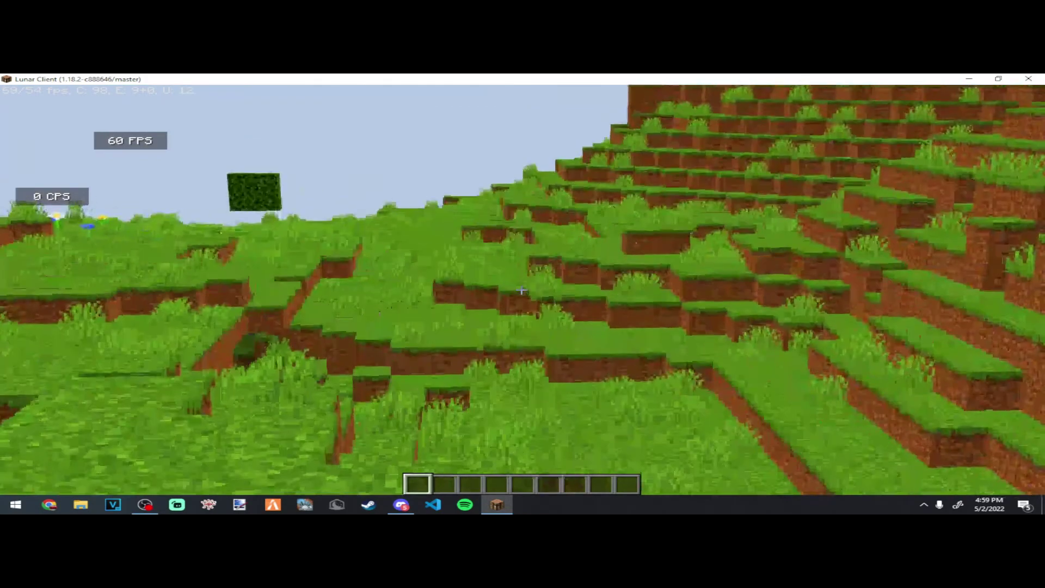
pyautogui.press('c')
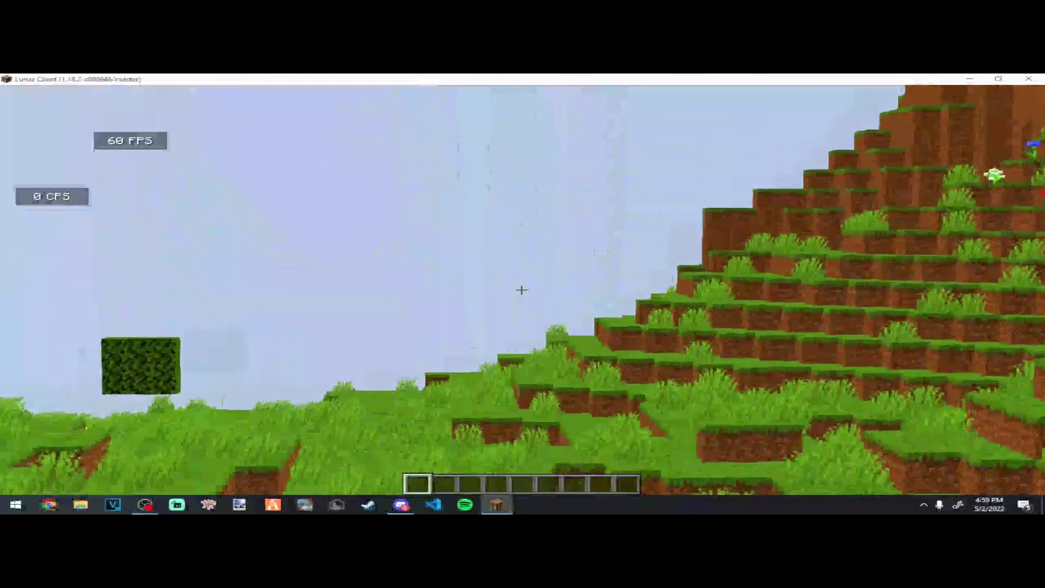
pyautogui.press('F5')
pyautogui.press('F5')
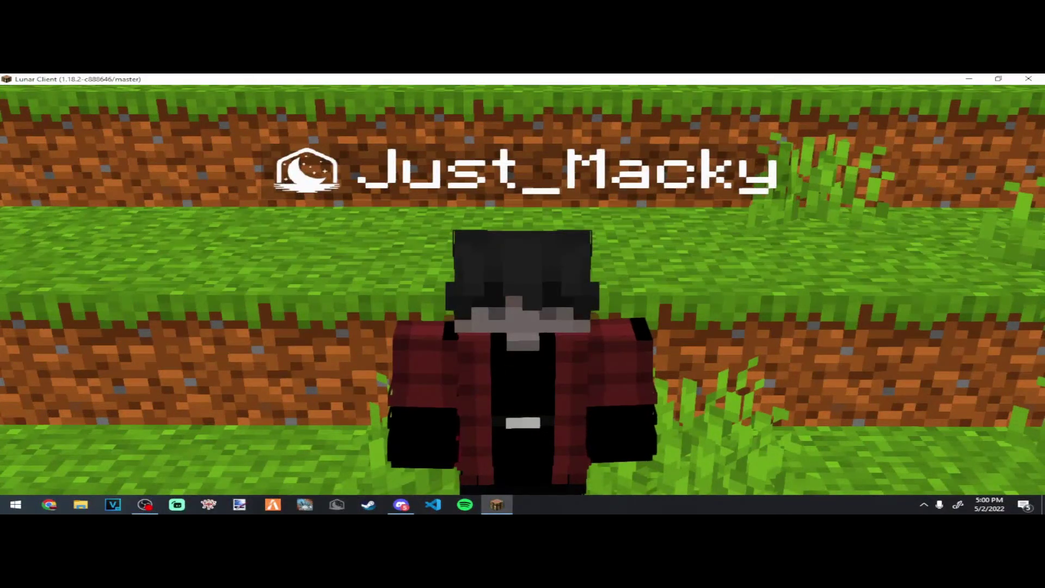